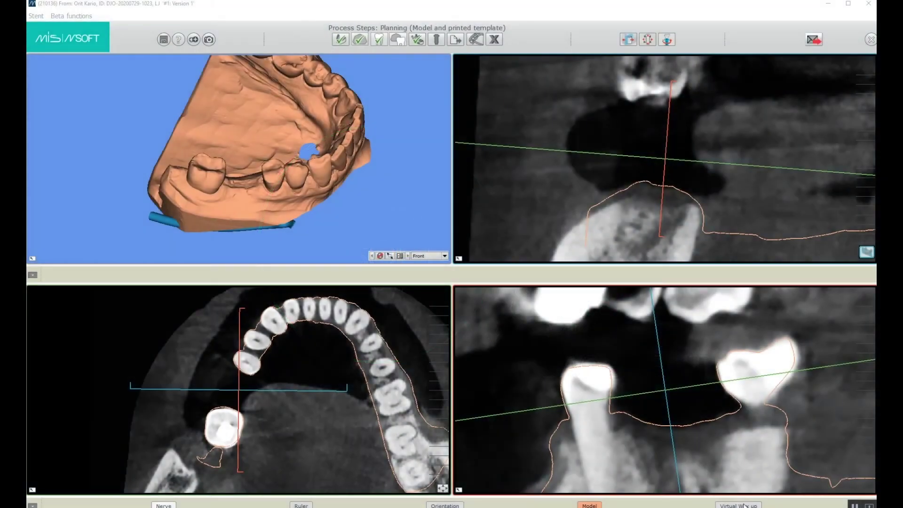
# - Display the virtual wax-up crown and mark the missing lower molar's site for implant placement
pyautogui.click(745, 506)
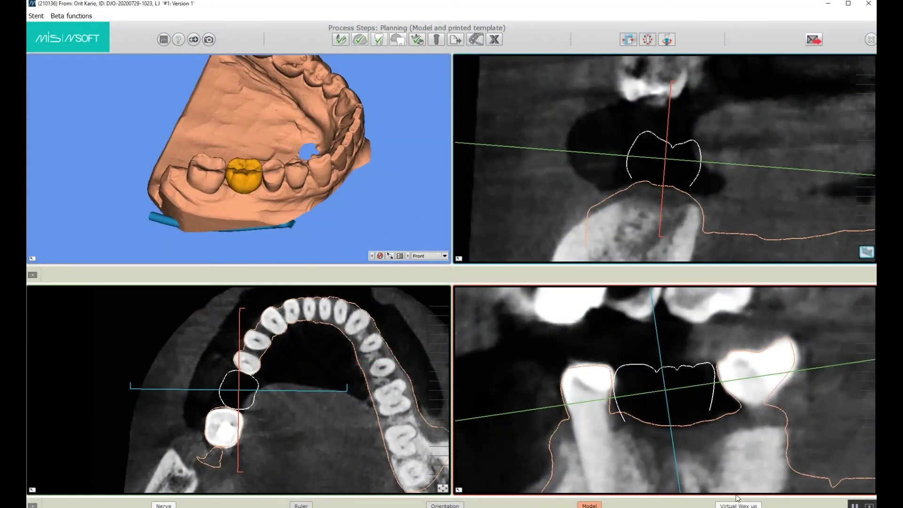
pyautogui.moveTo(265, 245)
pyautogui.mouseDown()
pyautogui.moveTo(263, 186)
pyautogui.moveTo(264, 267)
pyautogui.moveTo(260, 245)
pyautogui.mouseUp()
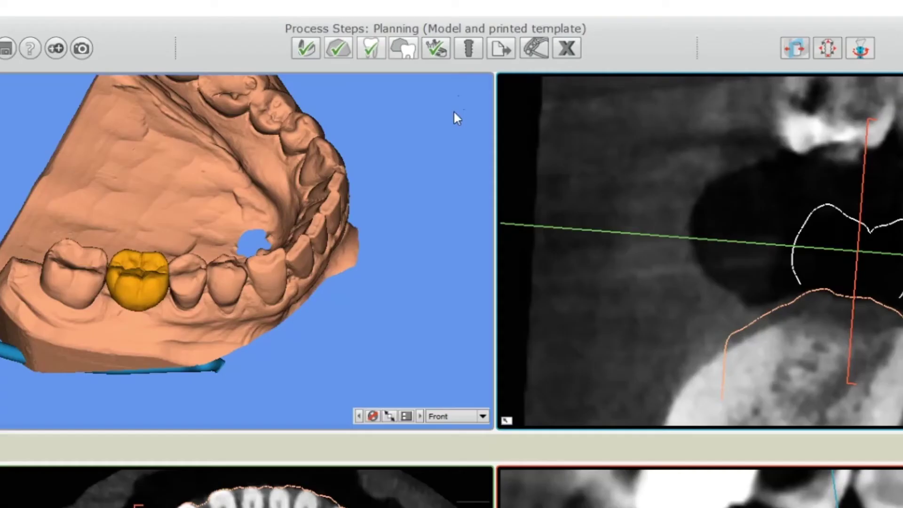
pyautogui.click(470, 52)
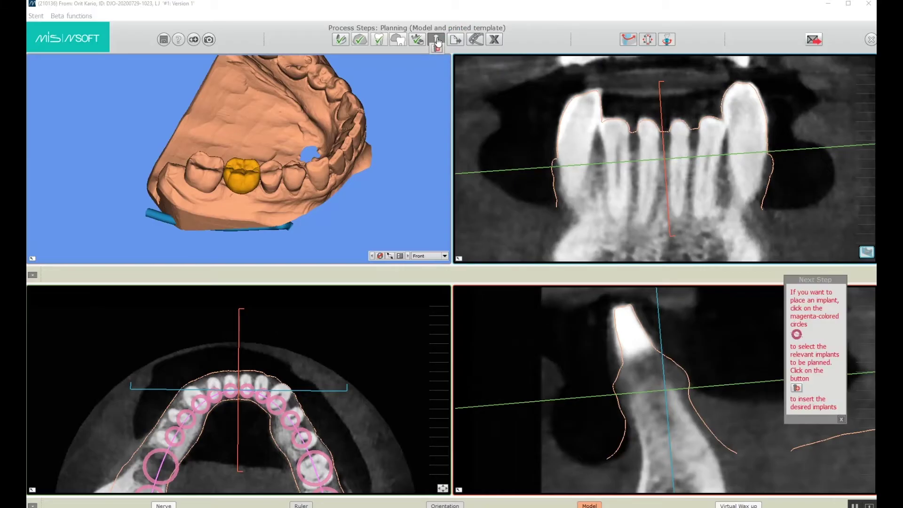
pyautogui.moveTo(354, 336); pyautogui.dragTo(361, 275)
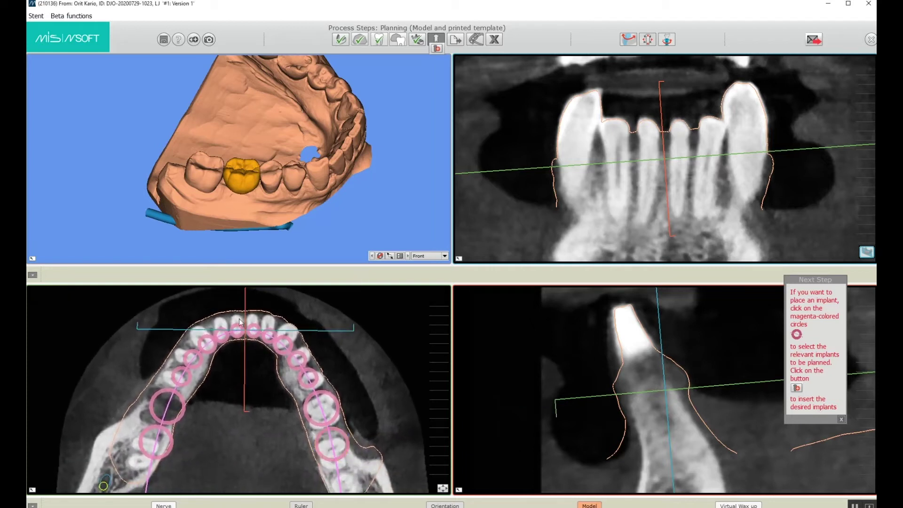
pyautogui.click(184, 410)
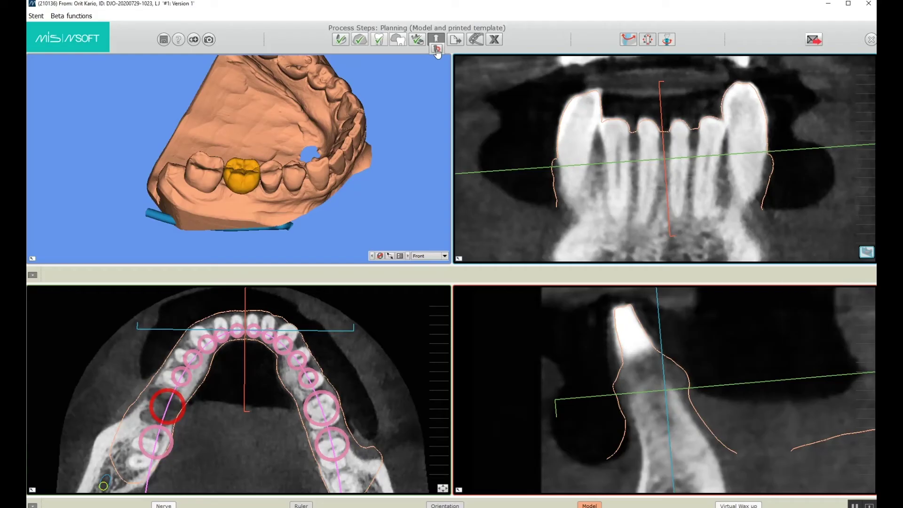
# - Insert a MIS C1 implant with diameter 3.75 and length 10.00 at the marked molar site
pyautogui.click(437, 49)
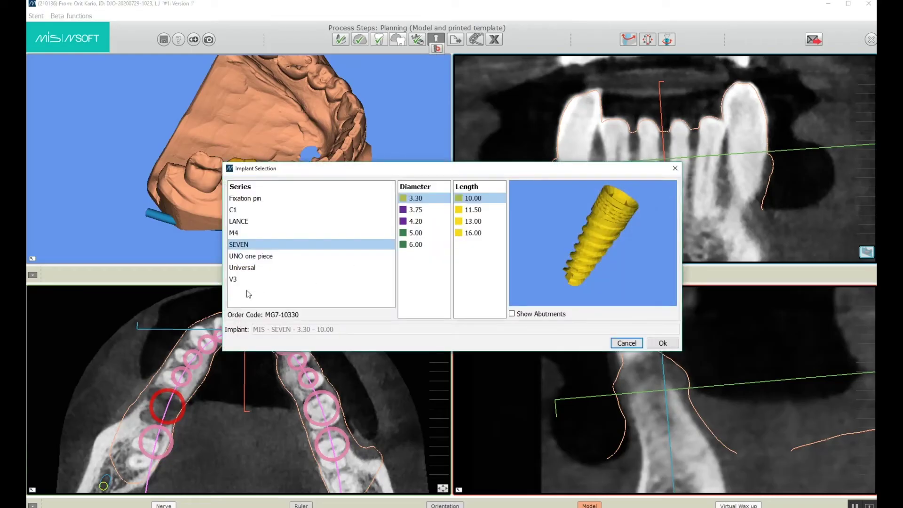
pyautogui.click(235, 212)
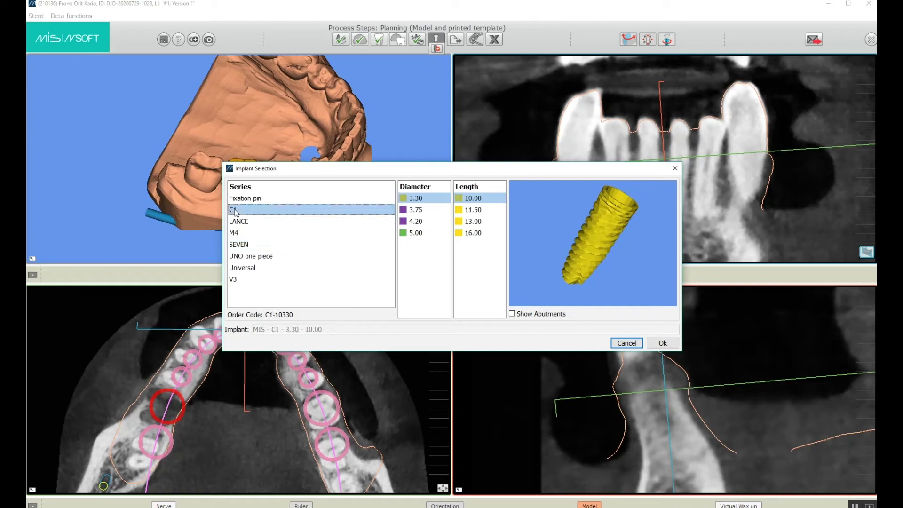
pyautogui.click(423, 214)
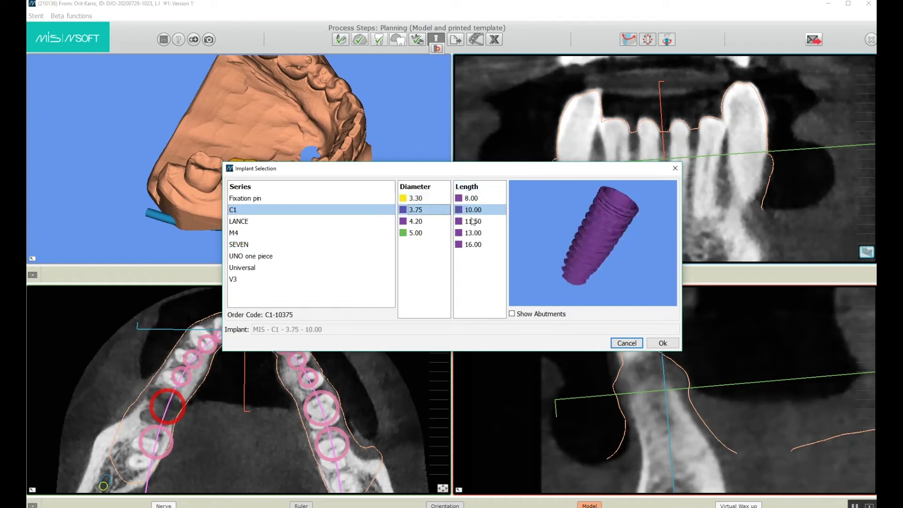
pyautogui.click(664, 343)
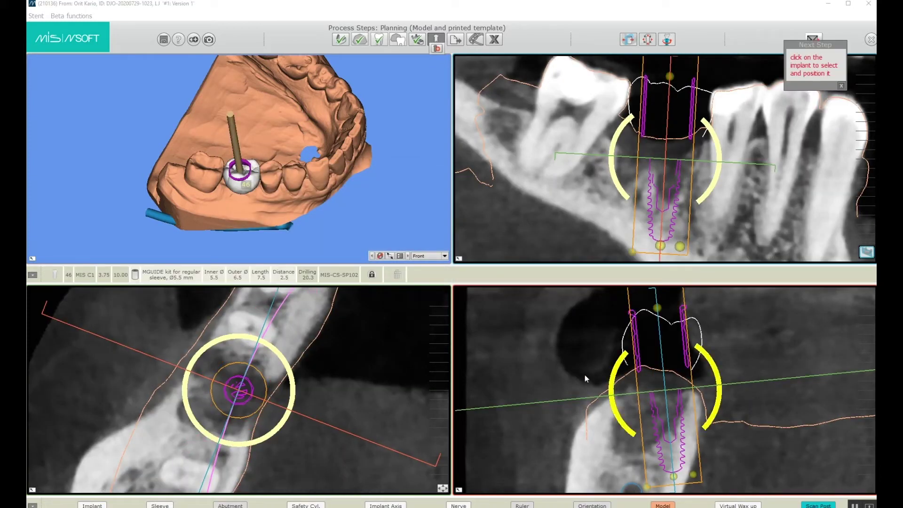
# - Move and tilt implant 46 within the bone between the neighbouring teeth and set its sleeve distance to 5.5
pyautogui.scroll(-4, 560, 370)
pyautogui.moveTo(537, 365); pyautogui.dragTo(517, 334)
pyautogui.moveTo(675, 384); pyautogui.dragTo(640, 384)
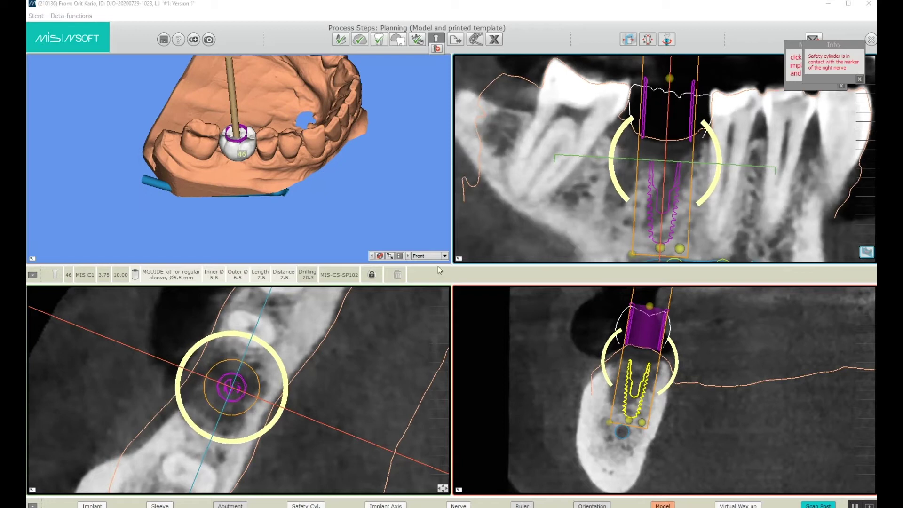
pyautogui.moveTo(717, 182); pyautogui.dragTo(669, 176)
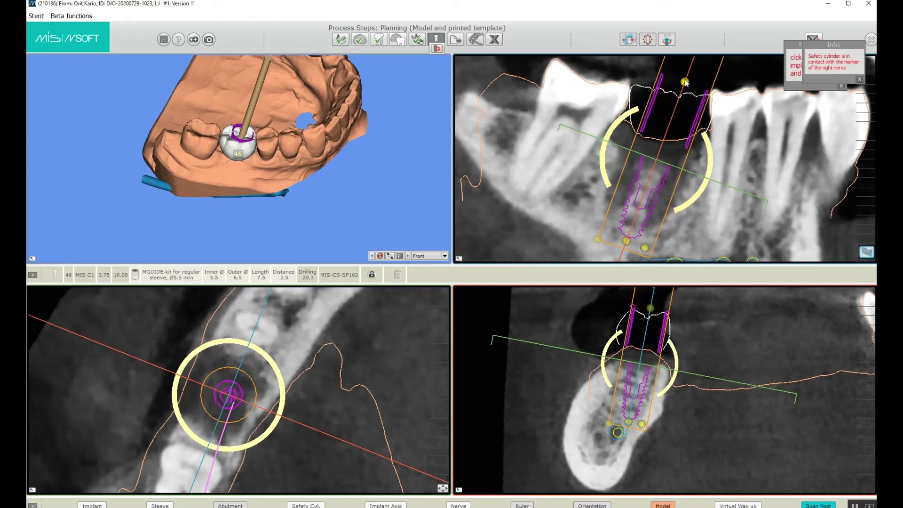
pyautogui.moveTo(685, 83)
pyautogui.mouseDown()
pyautogui.moveTo(685, 92)
pyautogui.moveTo(687, 83)
pyautogui.mouseUp()
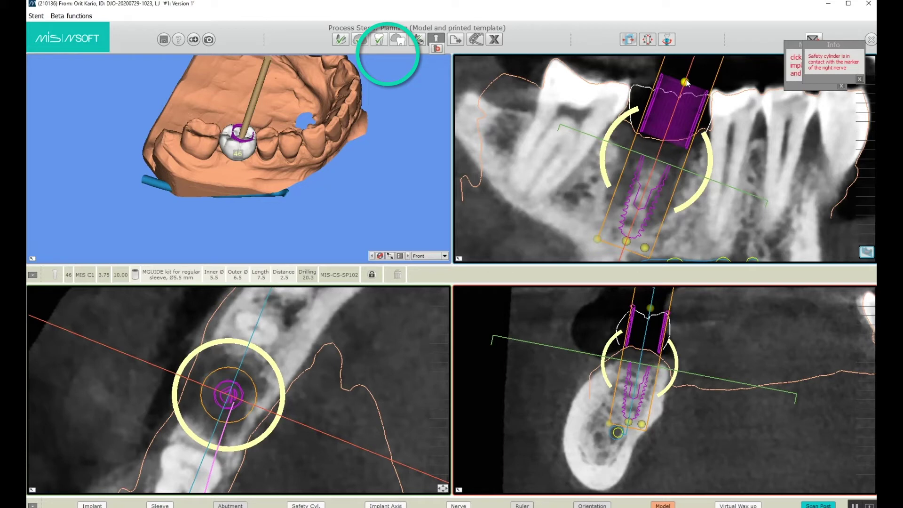
pyautogui.moveTo(686, 83); pyautogui.dragTo(685, 89)
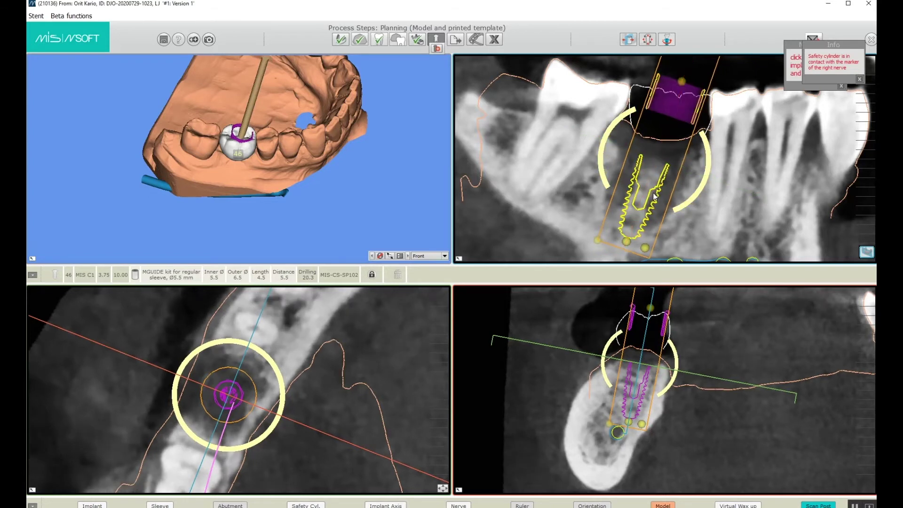
# - Examine from above and from the side of the 3D model how implant 46's axis and sleeve pass through the crown
pyautogui.moveTo(288, 133); pyautogui.dragTo(276, 175)
pyautogui.scroll(5, 274, 177)
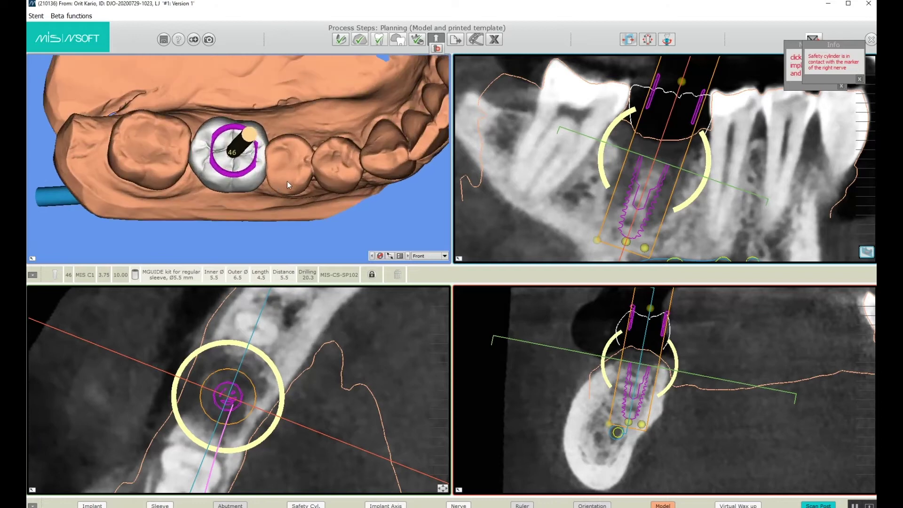
pyautogui.moveTo(314, 111); pyautogui.dragTo(304, 117)
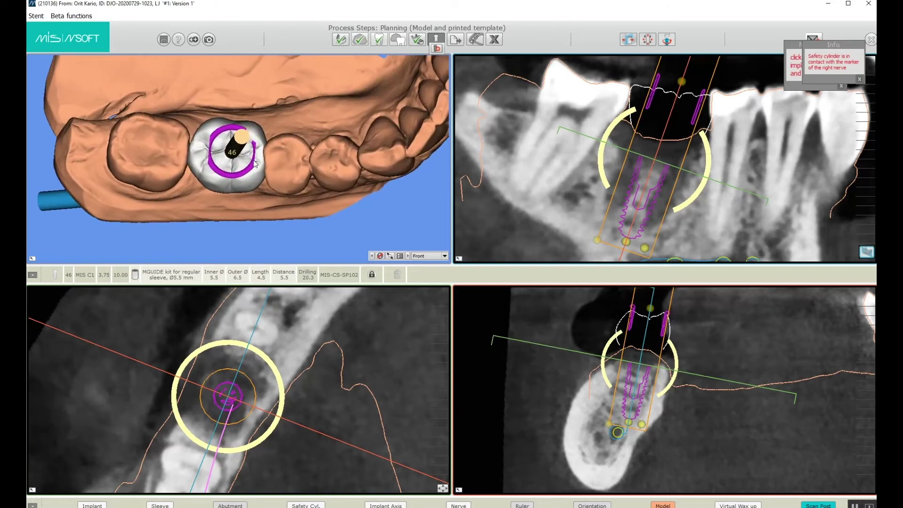
pyautogui.moveTo(233, 219); pyautogui.dragTo(242, 151)
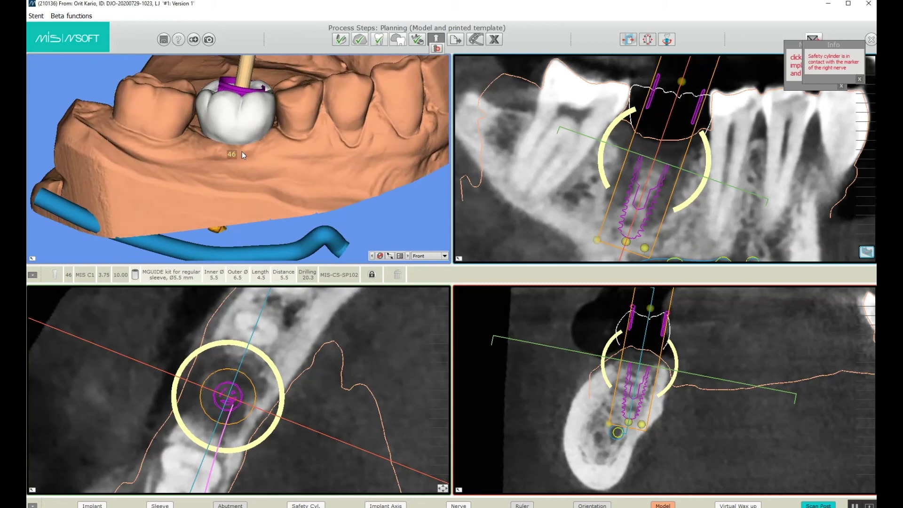
pyautogui.scroll(-4, 241, 159)
pyautogui.moveTo(214, 239); pyautogui.dragTo(217, 228)
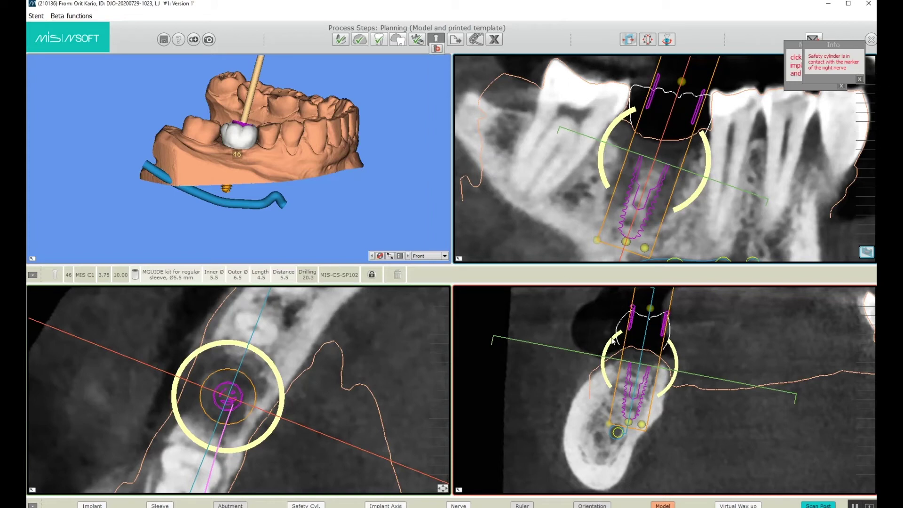
# - Enlarge the safety cylinder around implant 46 in the sectional views and dismiss the open notices
pyautogui.moveTo(681, 442); pyautogui.dragTo(707, 431)
pyautogui.scroll(3, 707, 431)
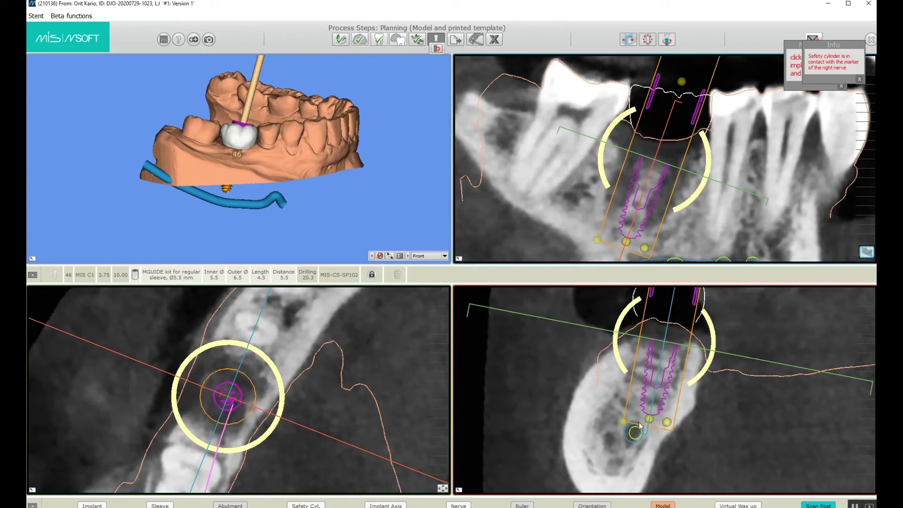
pyautogui.moveTo(624, 423); pyautogui.dragTo(617, 427)
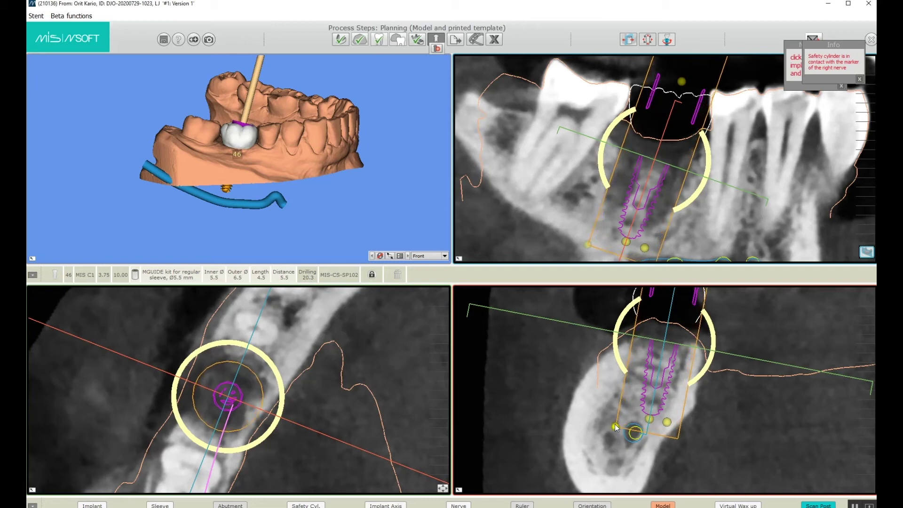
pyautogui.moveTo(589, 243); pyautogui.dragTo(589, 247)
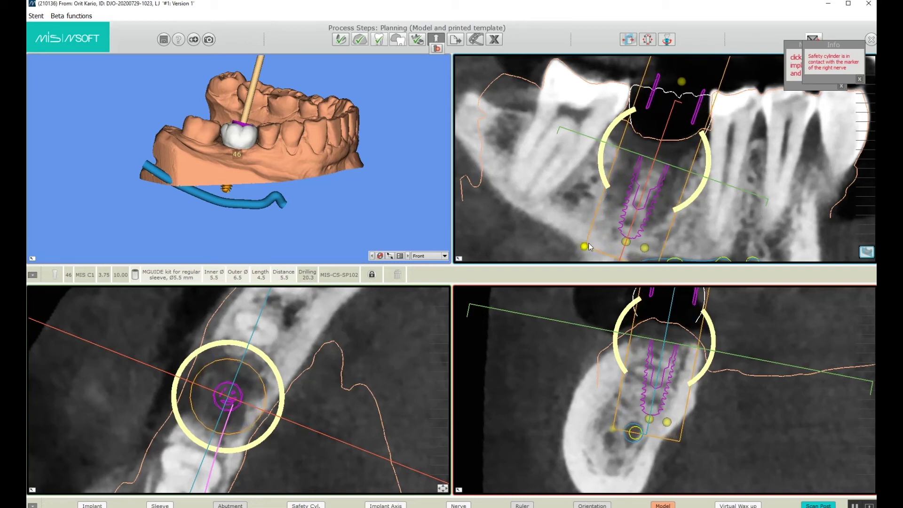
pyautogui.click(860, 79)
pyautogui.click(844, 85)
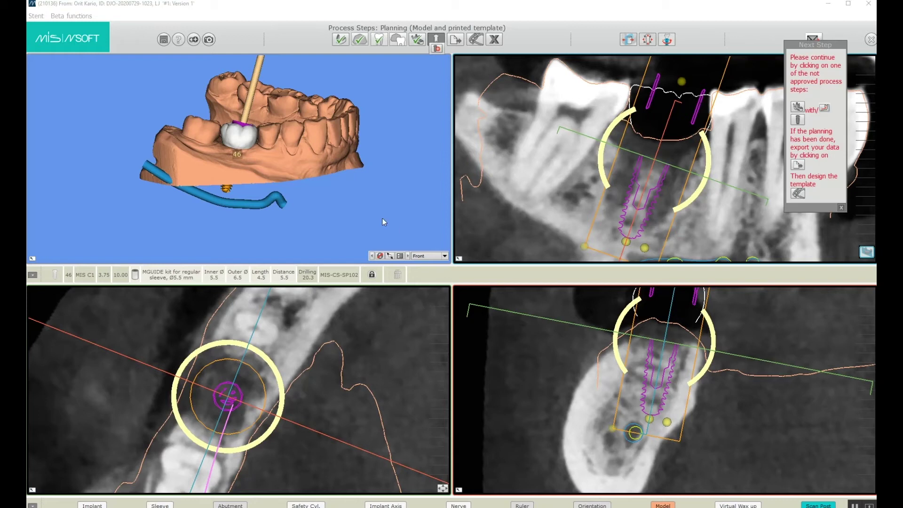
# - Adjust implant 46 above the nerve and change its length to 8.00 and its diameter to 5.00
pyautogui.moveTo(613, 429); pyautogui.dragTo(654, 406)
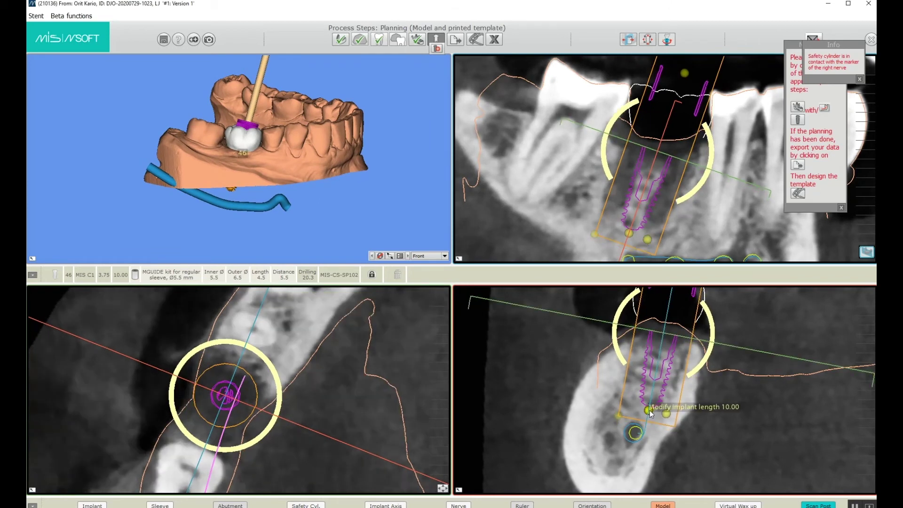
pyautogui.moveTo(651, 413); pyautogui.dragTo(664, 388)
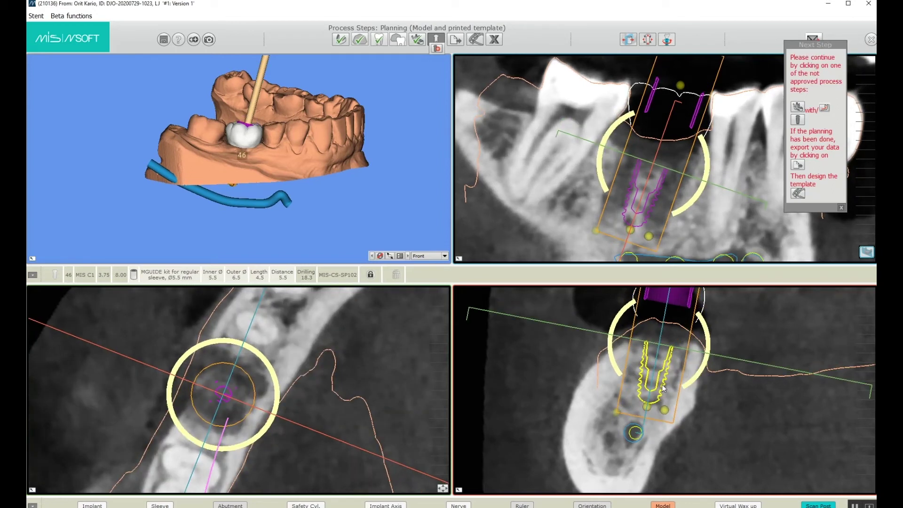
pyautogui.moveTo(664, 409); pyautogui.dragTo(668, 412)
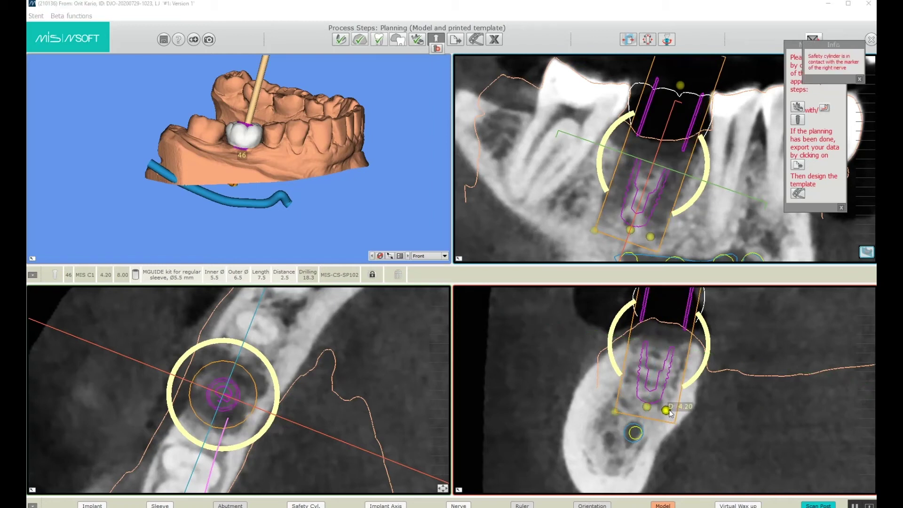
pyautogui.moveTo(671, 413); pyautogui.dragTo(673, 413)
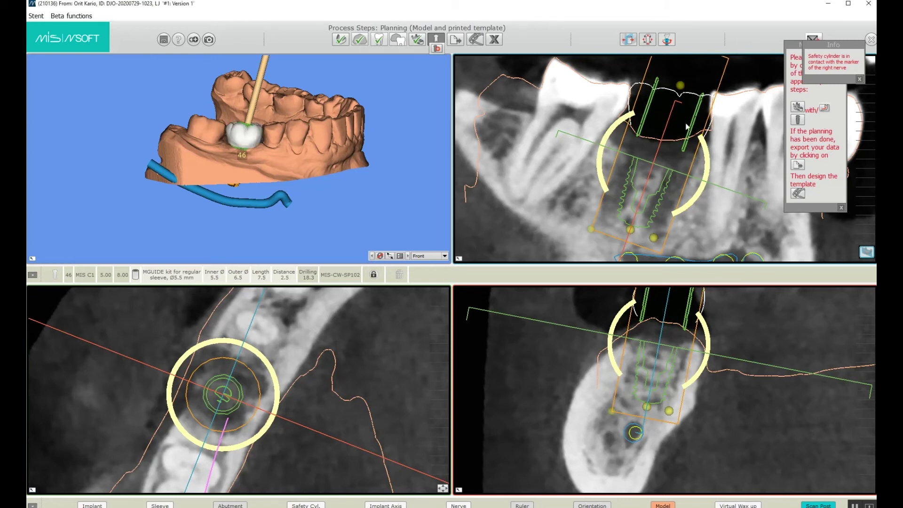
# - Set the sleeve distance of implant 46 to 5.5 and fine-tune the implant's tilt and height above the nerve
pyautogui.click(680, 88)
pyautogui.scroll(-4, 513, 367)
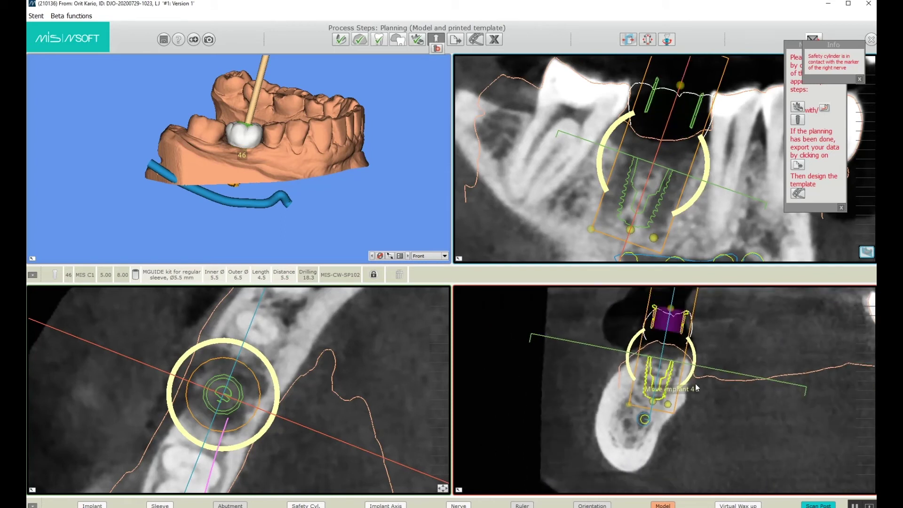
pyautogui.moveTo(704, 359); pyautogui.dragTo(692, 363)
pyautogui.moveTo(642, 205)
pyautogui.mouseDown()
pyautogui.moveTo(630, 202)
pyautogui.moveTo(641, 213)
pyautogui.mouseUp()
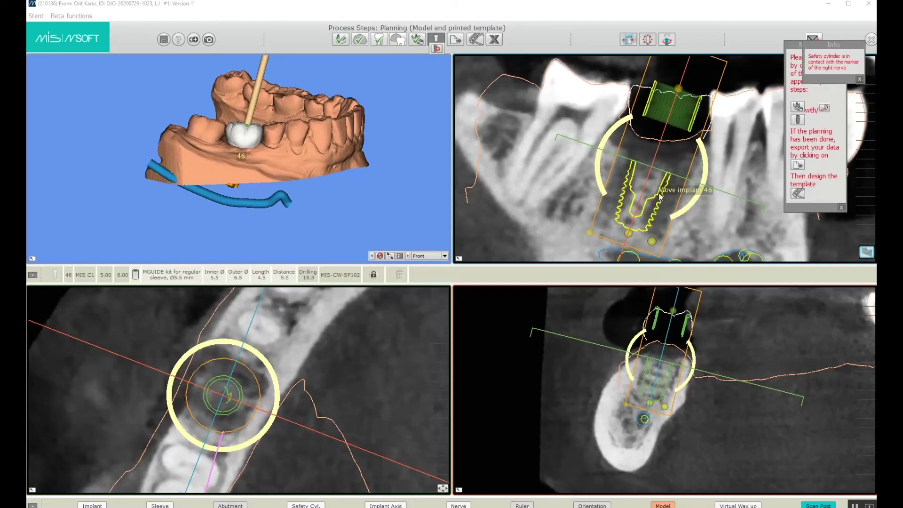
pyautogui.moveTo(648, 272); pyautogui.dragTo(637, 238)
pyautogui.moveTo(652, 173); pyautogui.dragTo(662, 193)
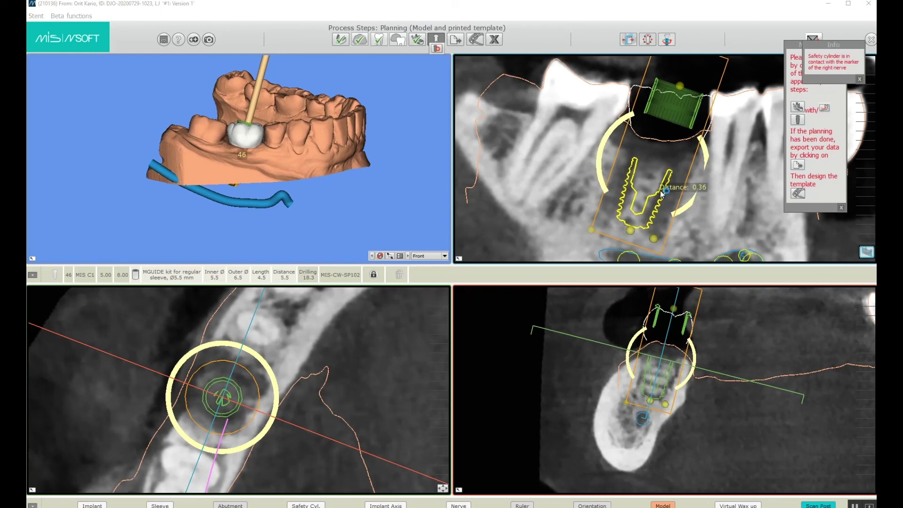
# - Switch the implant movement mode and try shifting implant 46 in the section between the neighbouring teeth
pyautogui.click(648, 44)
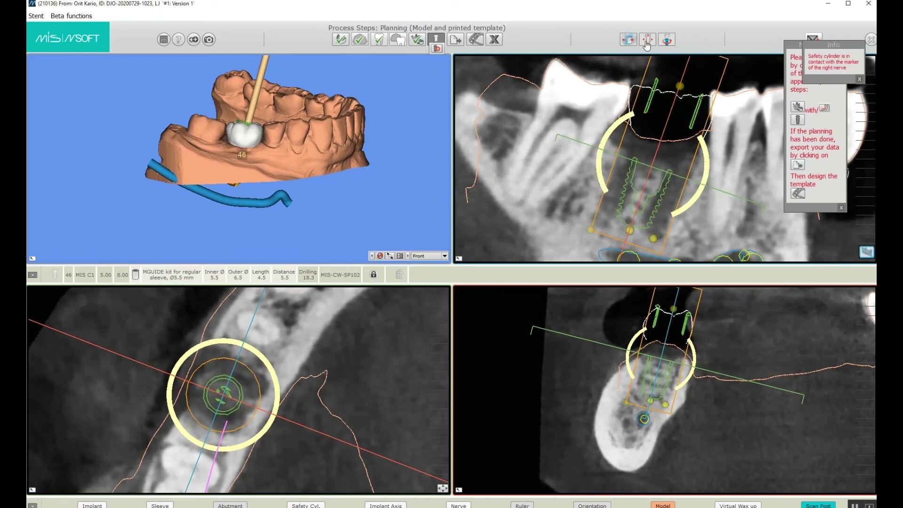
pyautogui.click(647, 45)
pyautogui.moveTo(659, 191); pyautogui.dragTo(610, 185)
pyautogui.moveTo(653, 199); pyautogui.dragTo(655, 180)
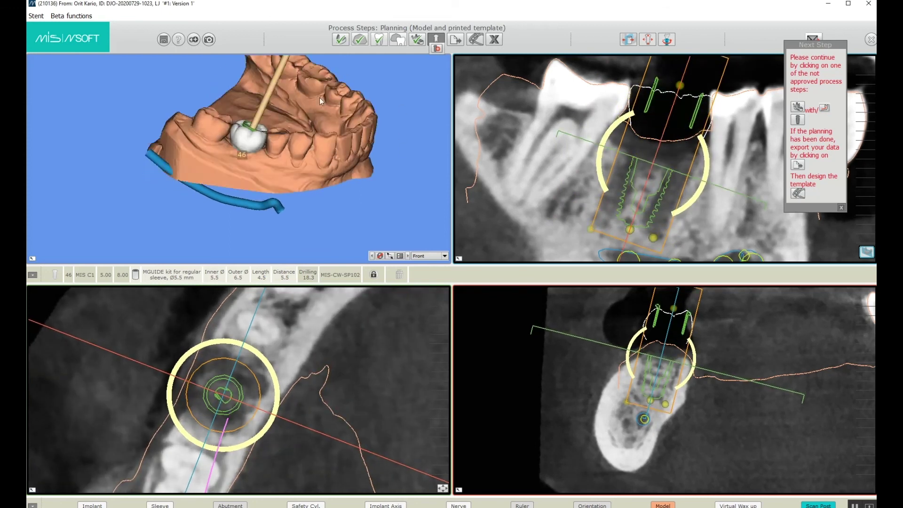
# - Dismiss the next-step notice and approve the Implants process step
pyautogui.click(842, 208)
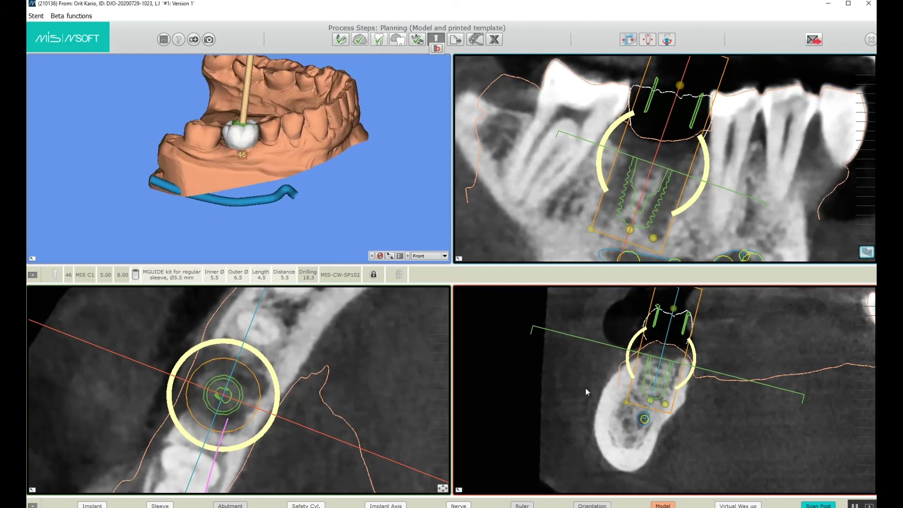
pyautogui.click(437, 42)
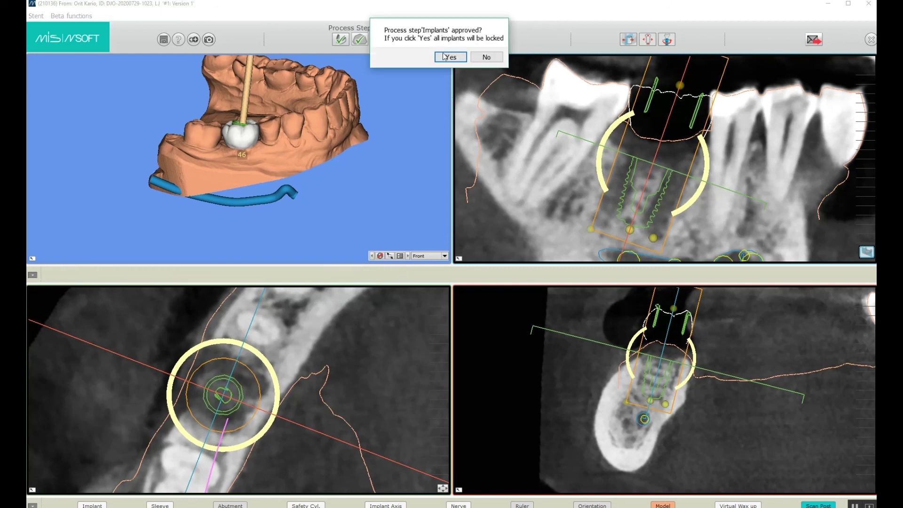